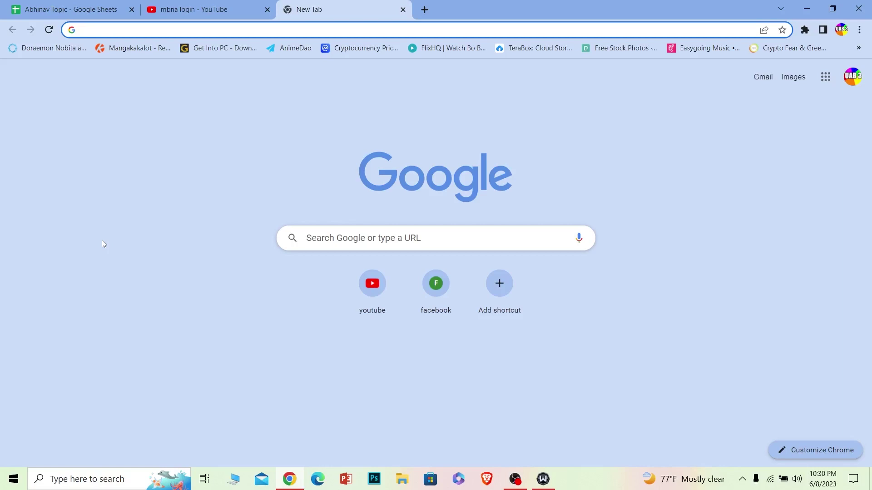
type("m")
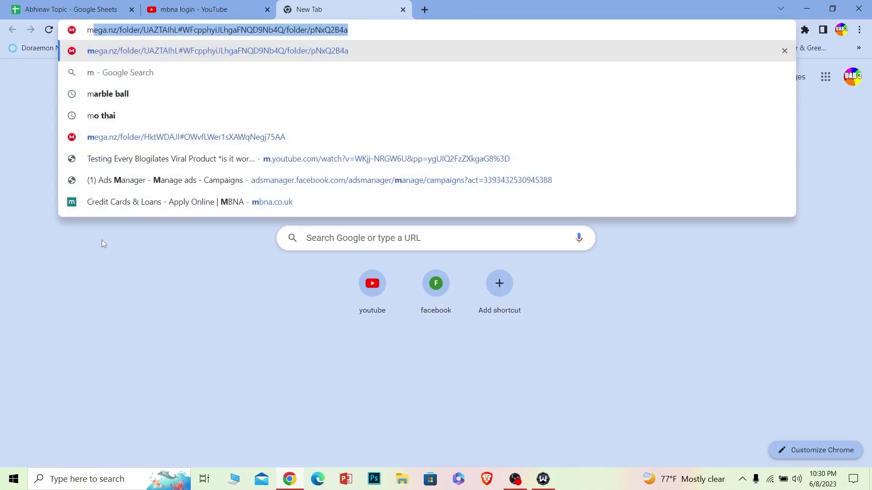
type("b")
type("na ")
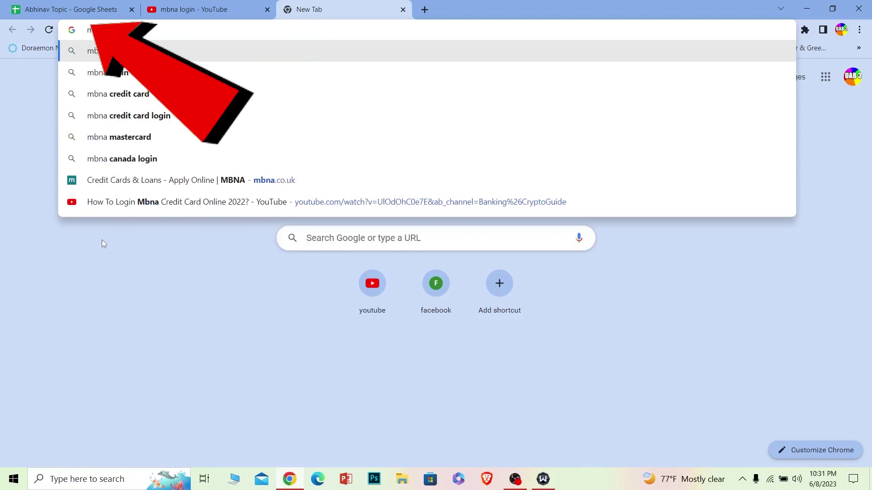
type("login")
Submit a Google search for 'mbna login' from the address bar
key("Return")
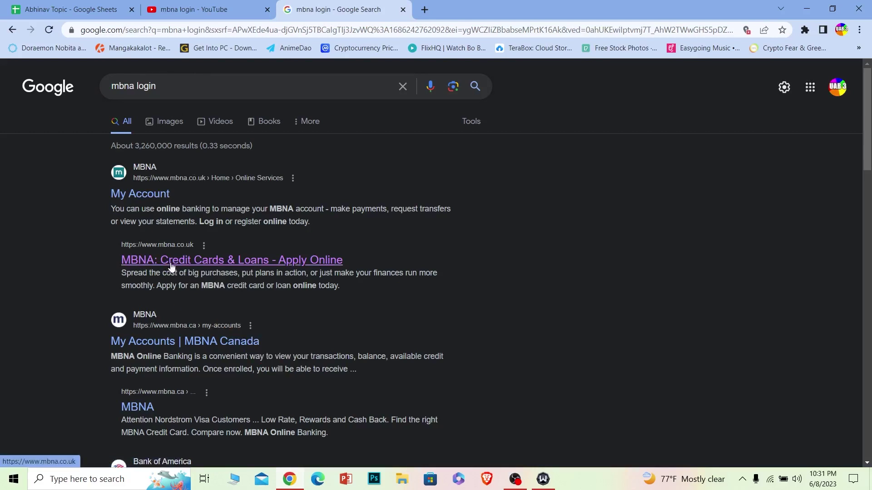
Open the 'MBNA: Credit Cards & Loans' result, accept all cookies, and go to Login
left_click(172, 262)
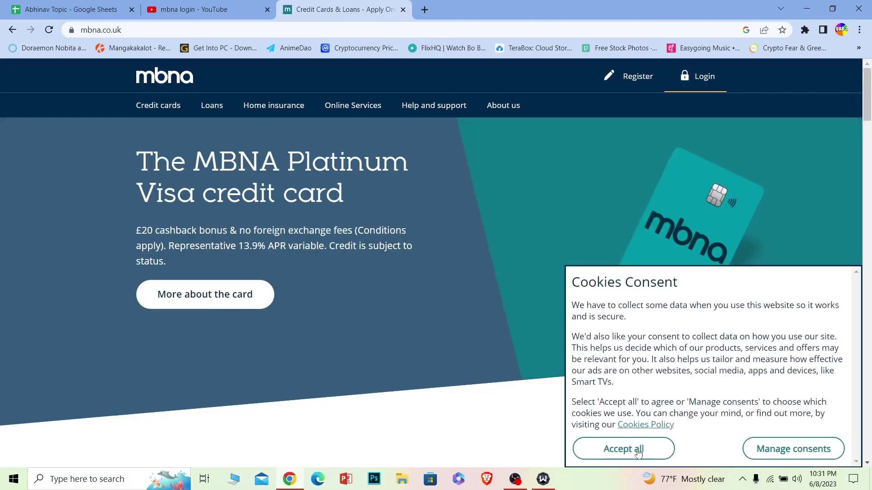
left_click(624, 448)
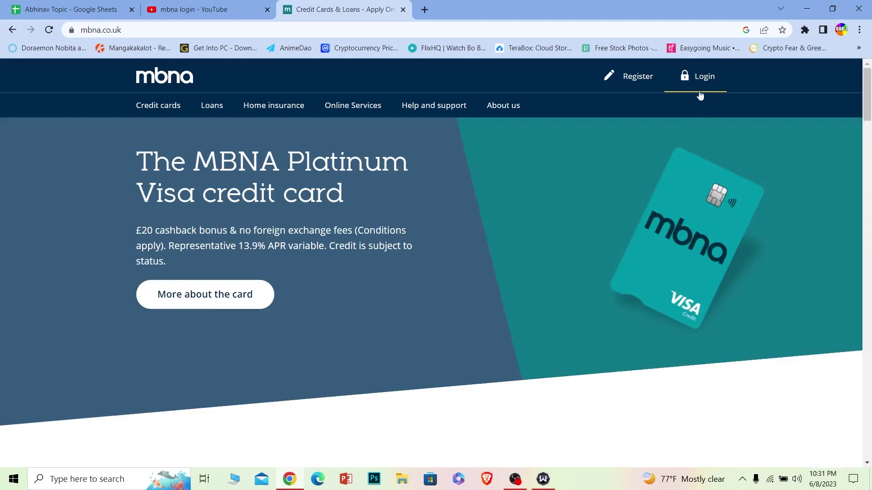
left_click(701, 83)
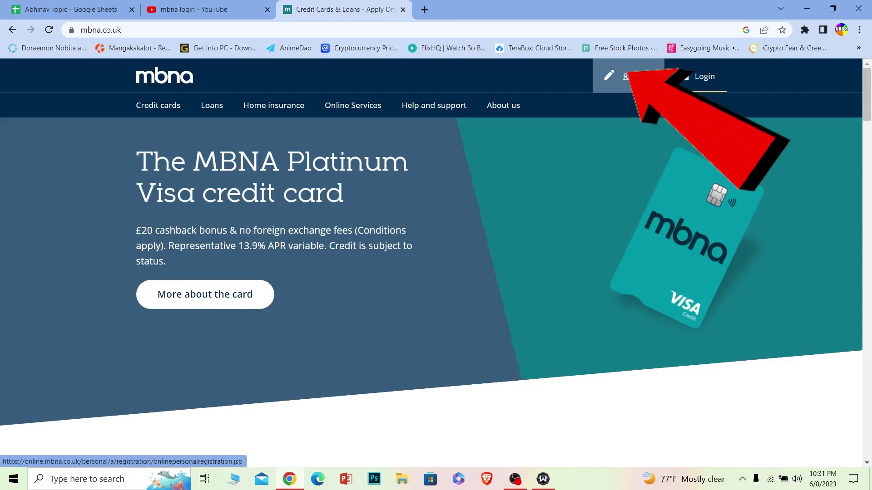
left_click(701, 79)
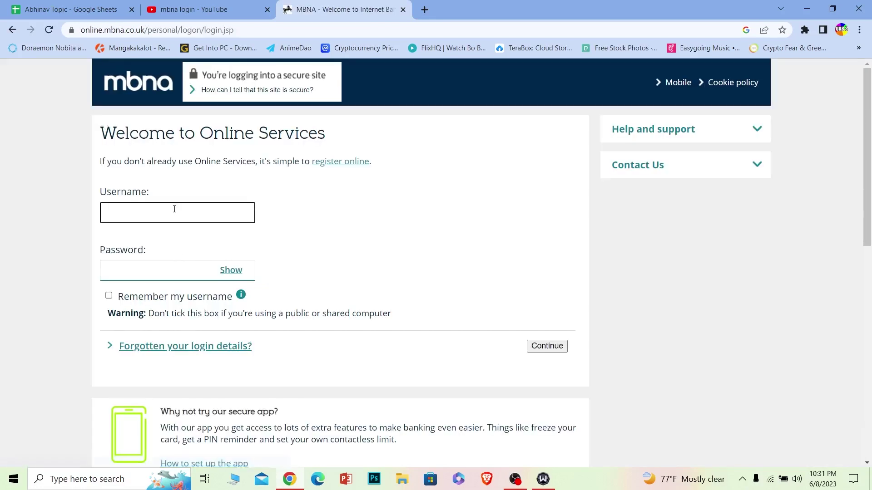
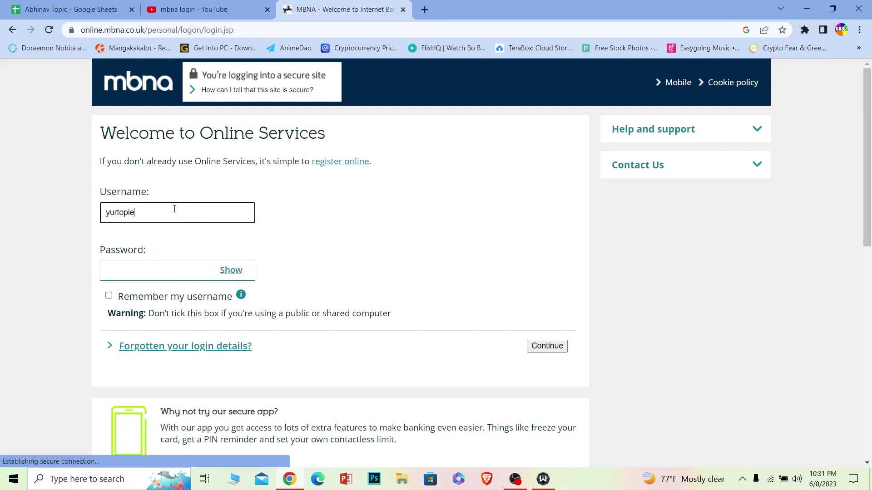
left_click(163, 271)
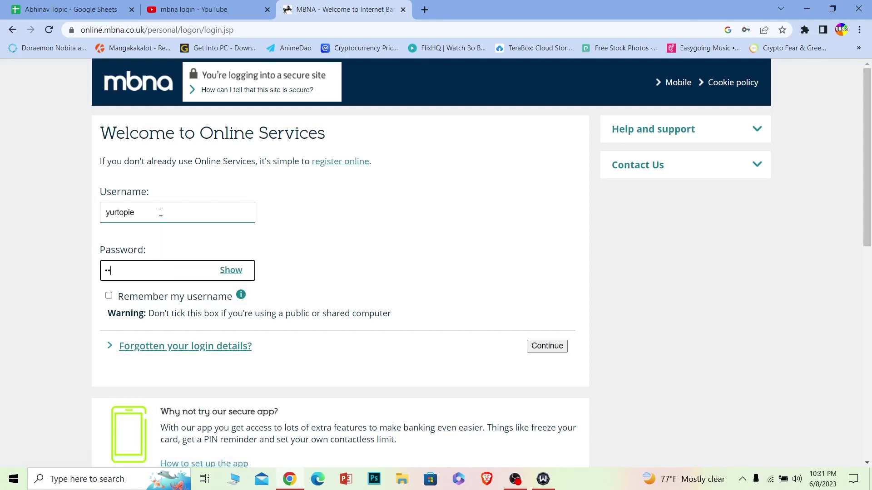
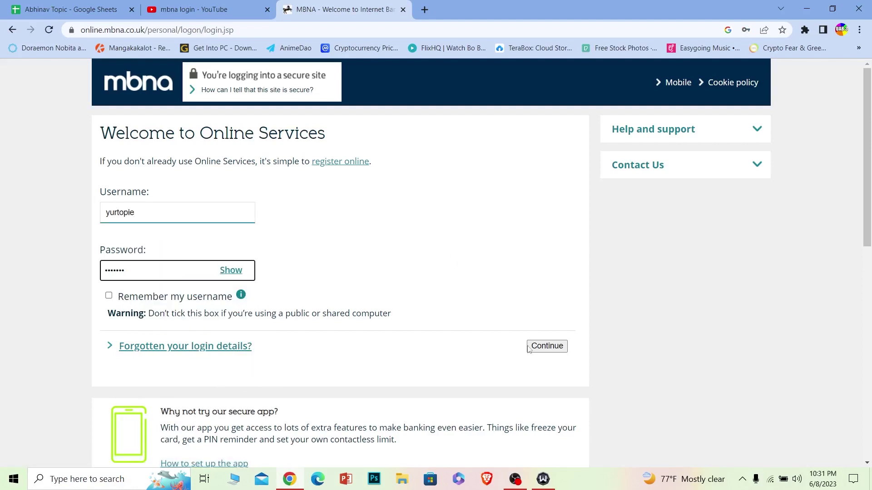